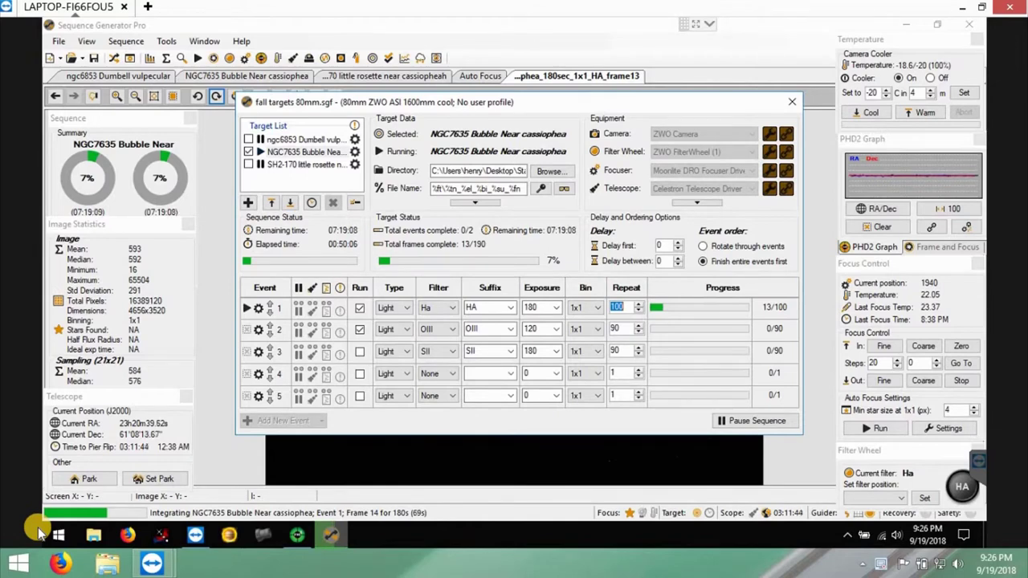
Reopen the NGC7635 capture sequence window and open the options for the Ha event
left_click(531, 252)
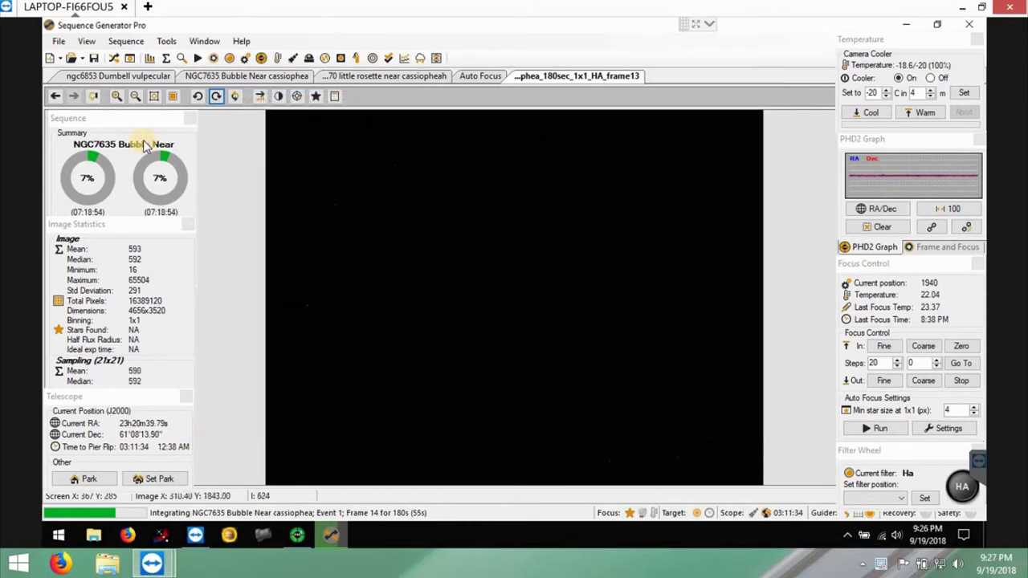
left_click(115, 60)
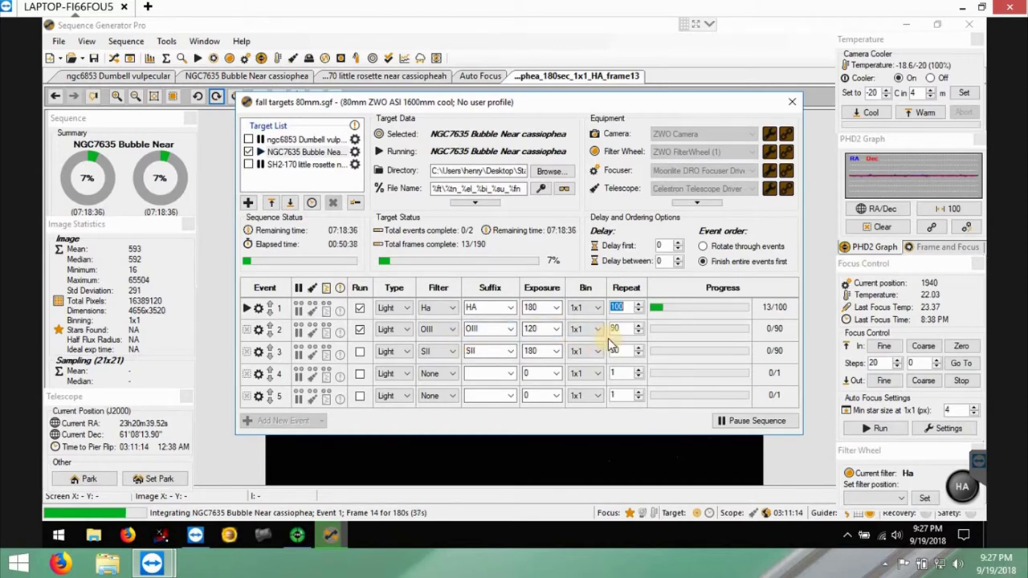
left_click(259, 310)
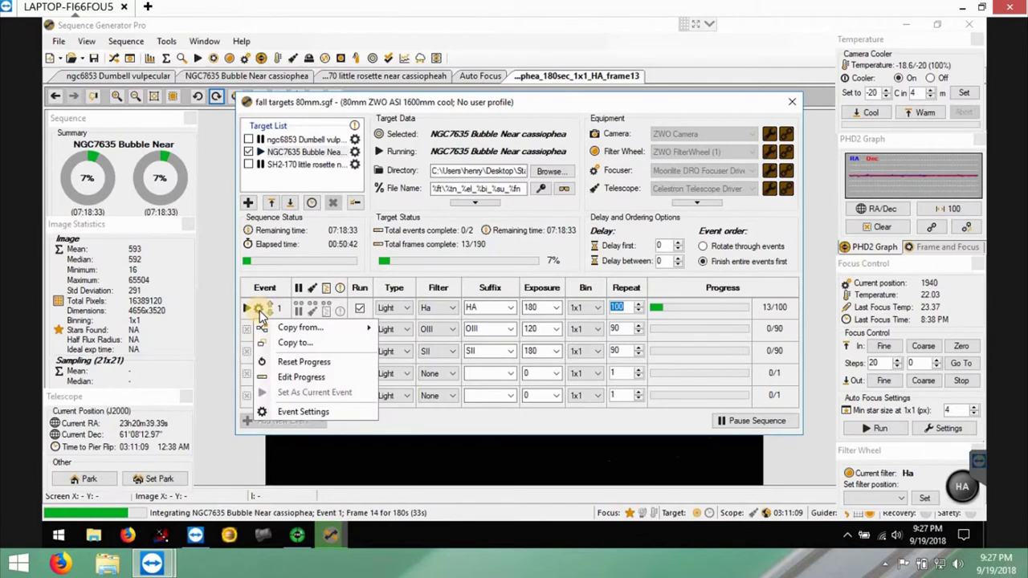
Check Ha event gain 139/offset 21 and OIII gain 75/offset 15, cancelling each without changes
left_click(290, 412)
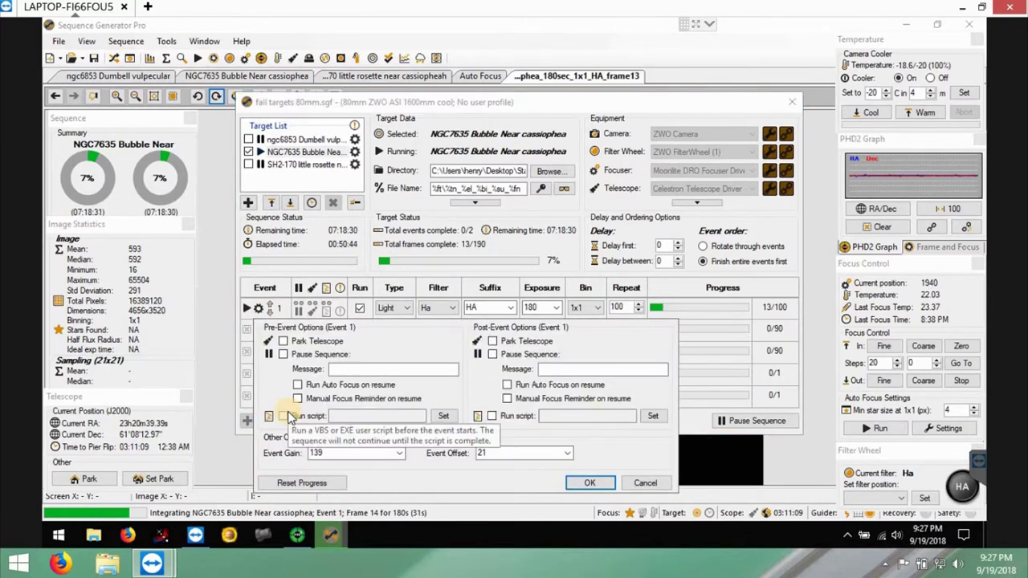
left_click(640, 484)
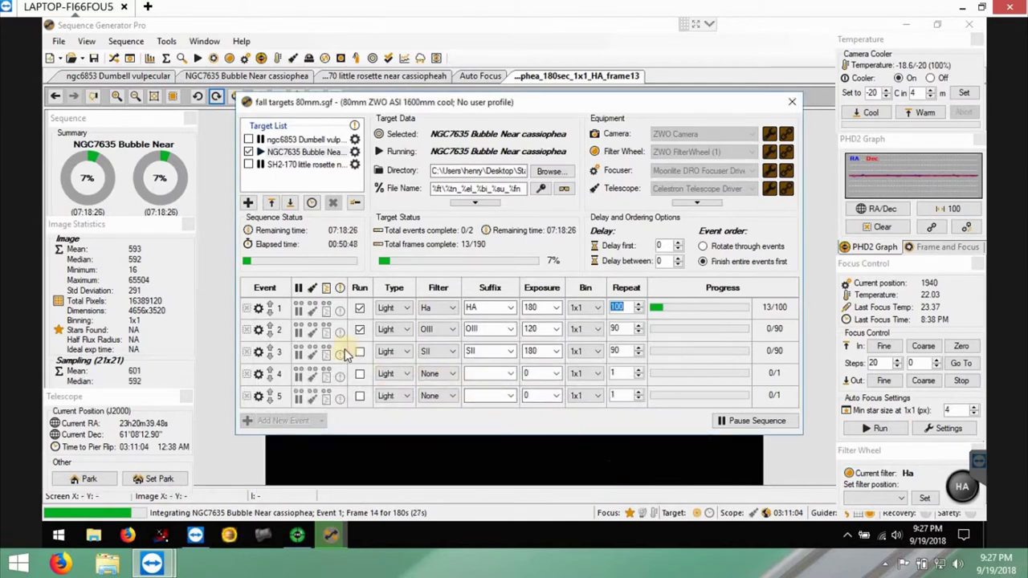
left_click(258, 331)
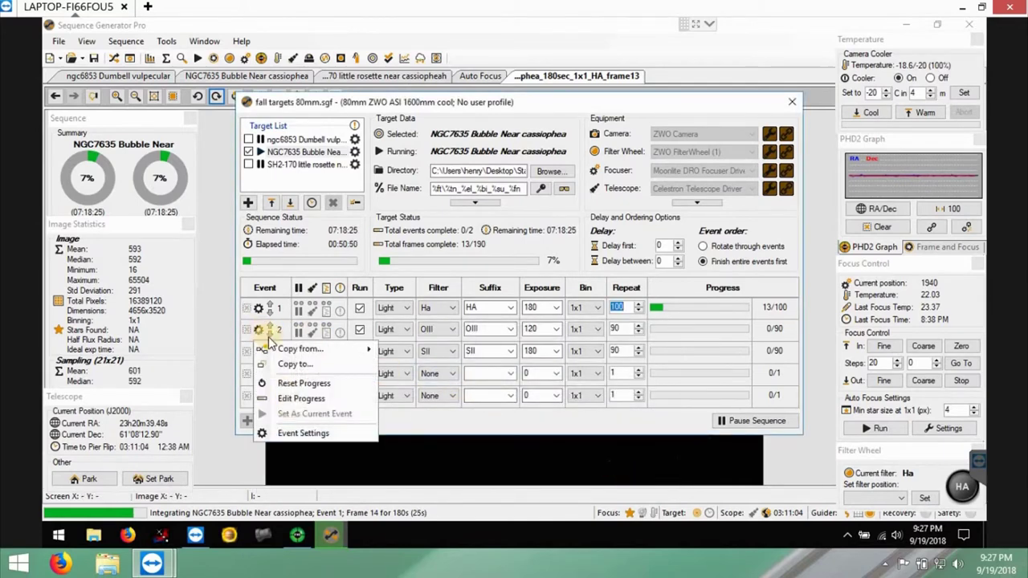
left_click(303, 434)
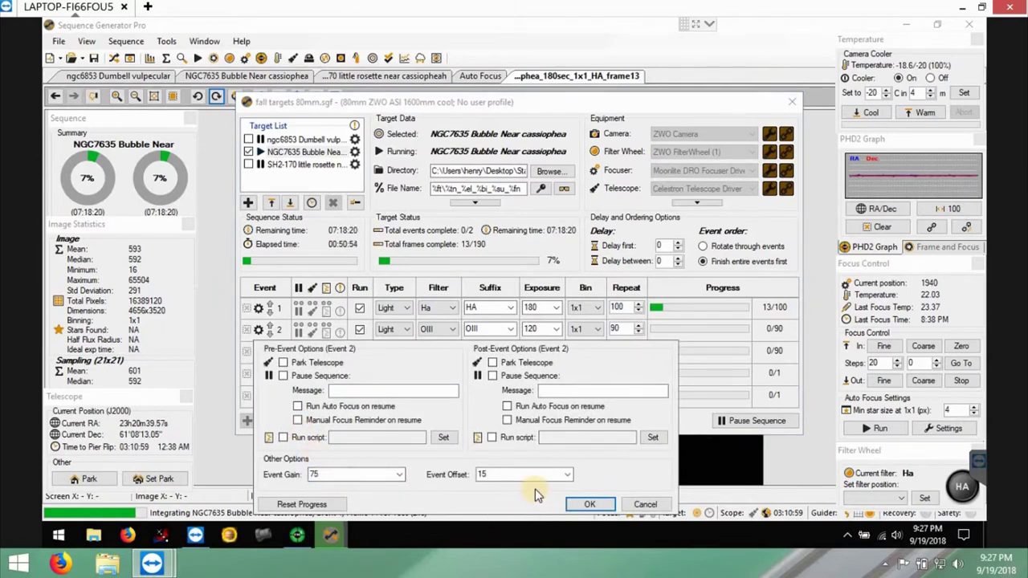
left_click(631, 504)
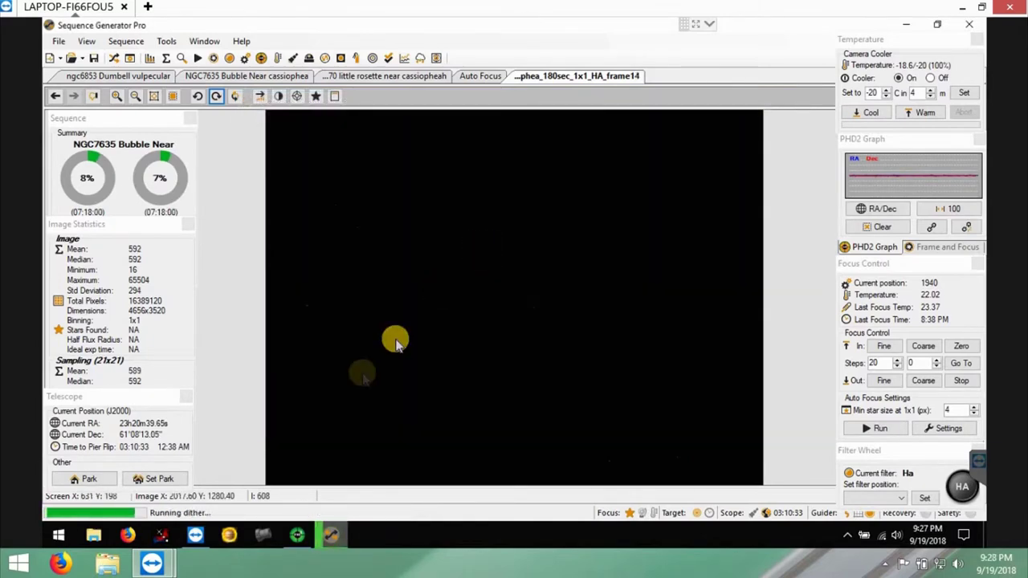
Bring PHD2 Guiding forward to watch guiding resume, RMS RA 0.07 px and Dec 0.10 px
left_click(296, 535)
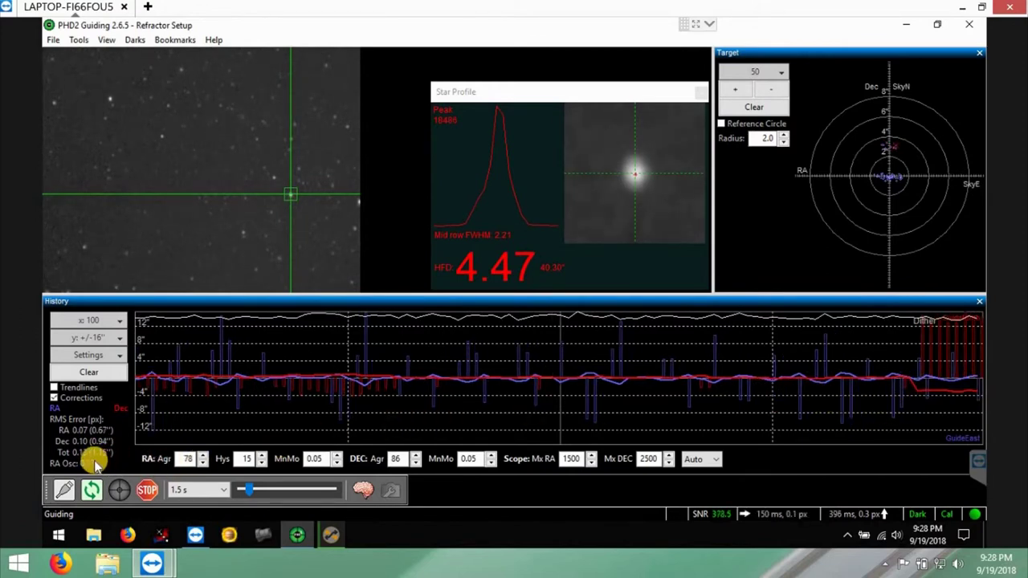
Show the latest Ha frame with Auto Stretch - High, zoom in, then Fit to Screen
left_click(332, 543)
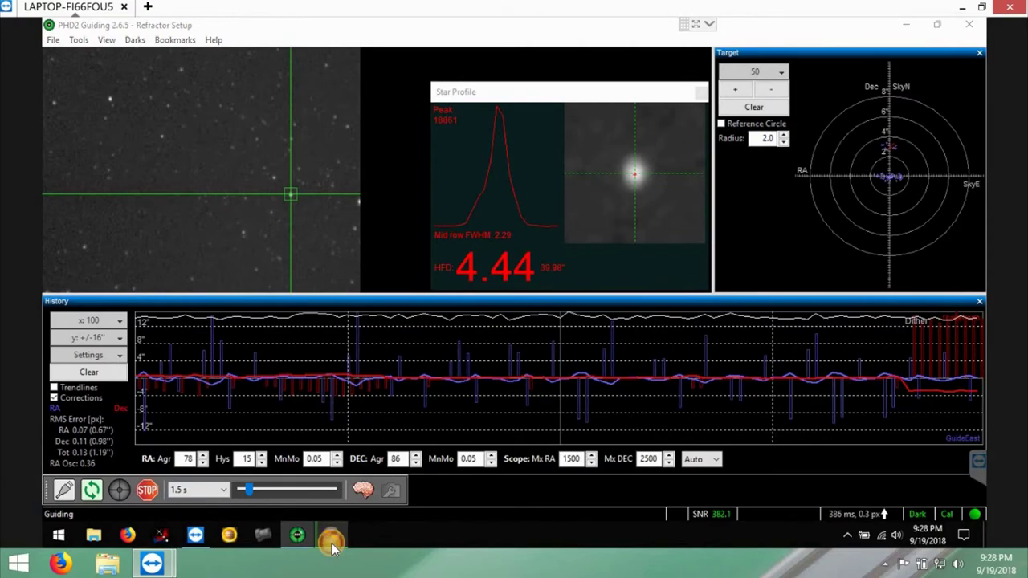
right_click(424, 212)
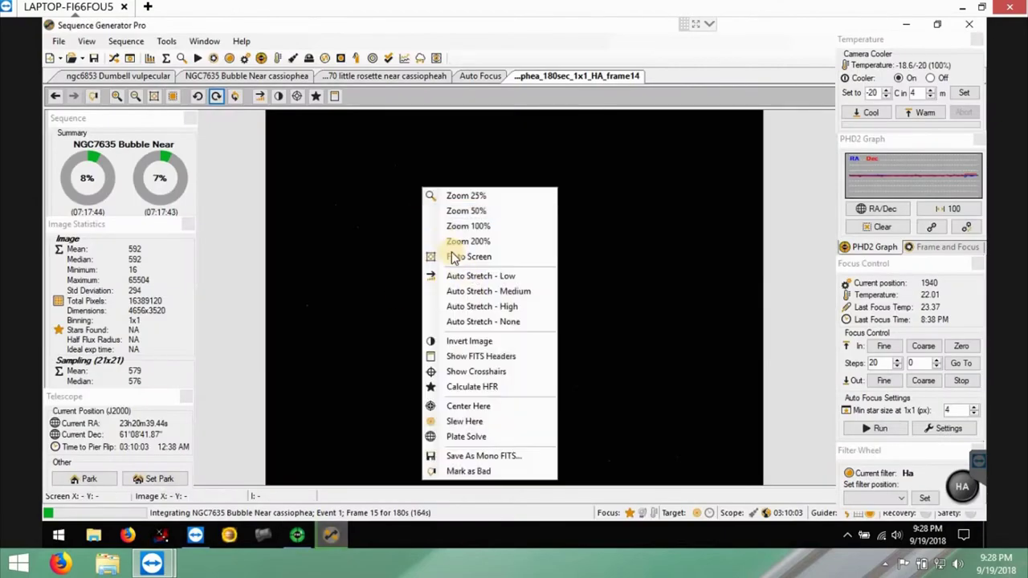
left_click(477, 307)
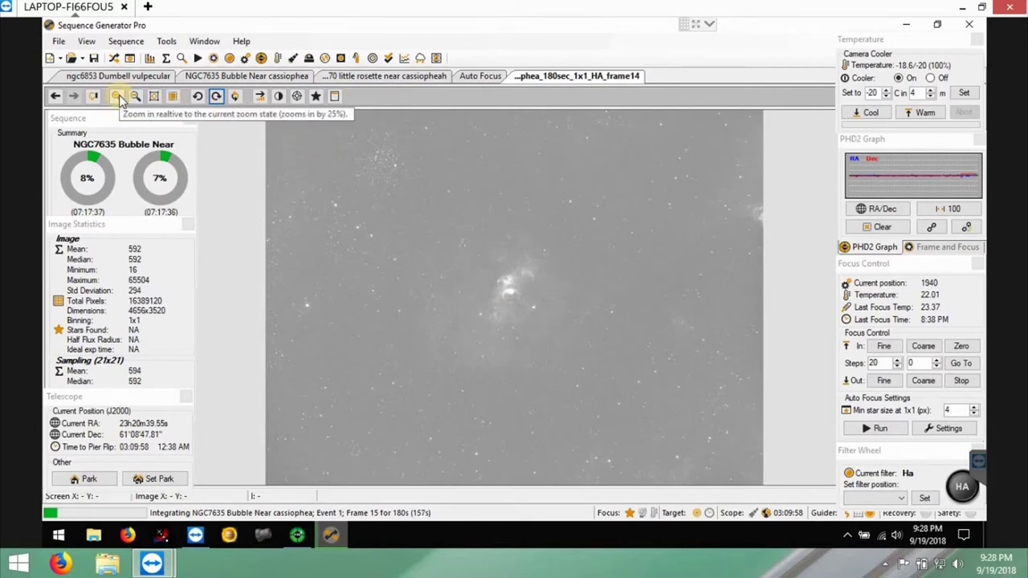
left_click(117, 96)
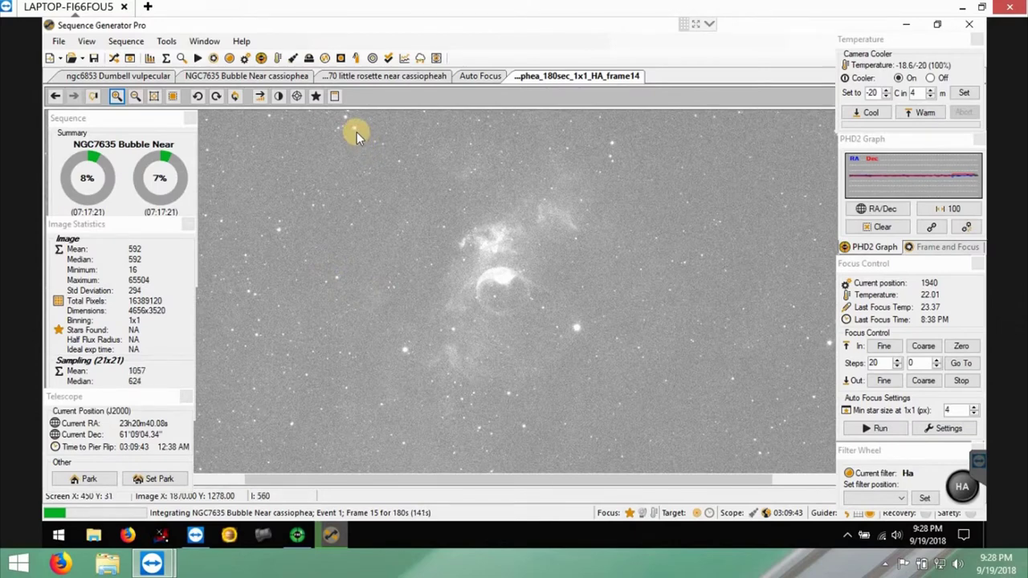
right_click(276, 138)
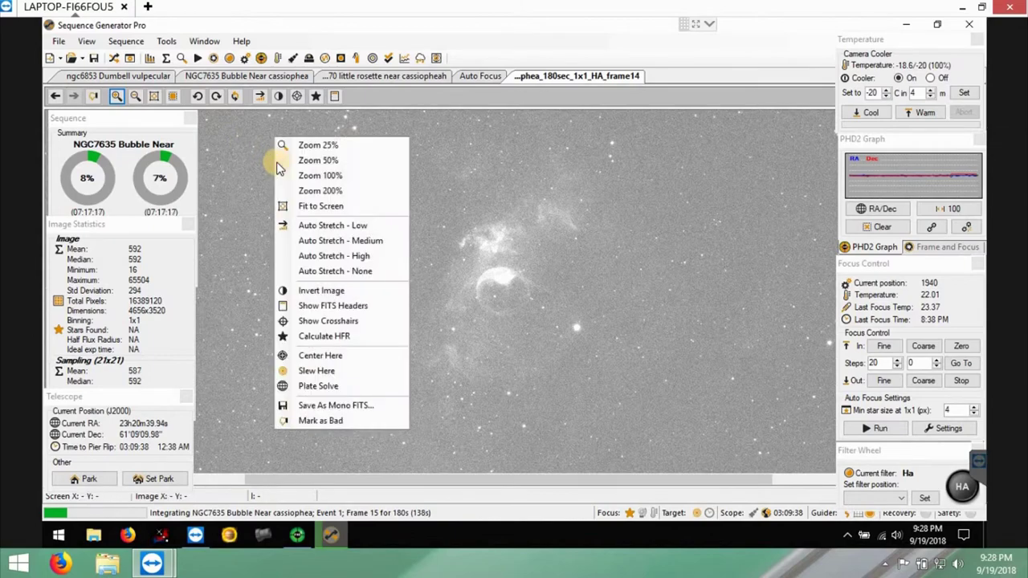
left_click(304, 206)
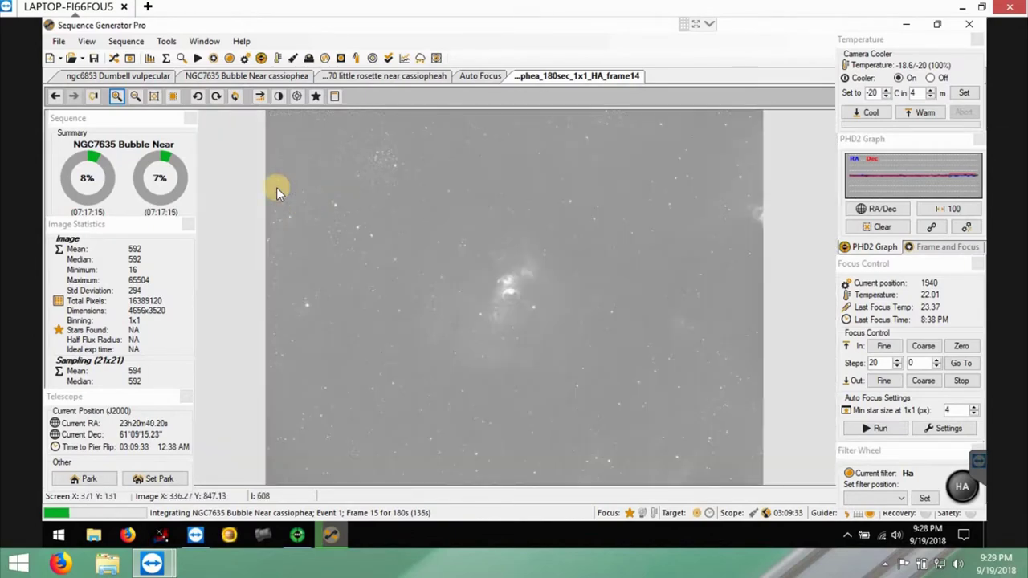
left_click(167, 41)
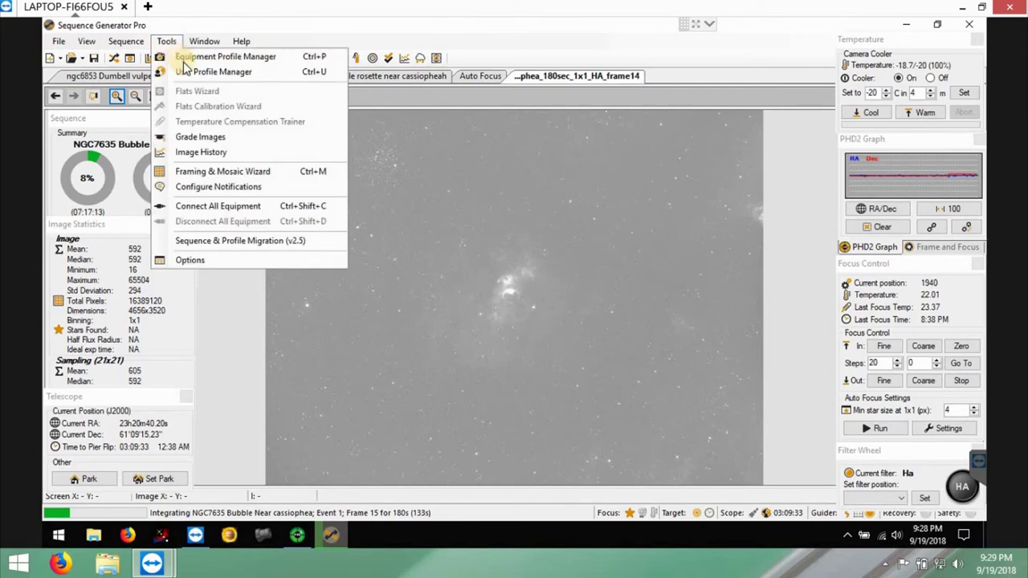
Load the 80mm ZWO ASI 1600mm cool profile and review its Focus tab autofocus options
left_click(185, 57)
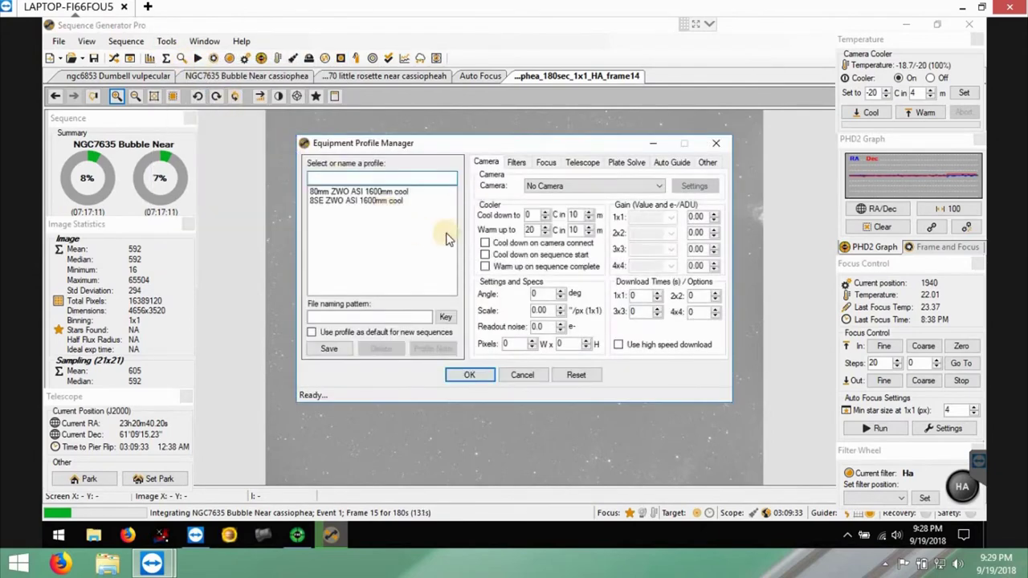
left_click(409, 193)
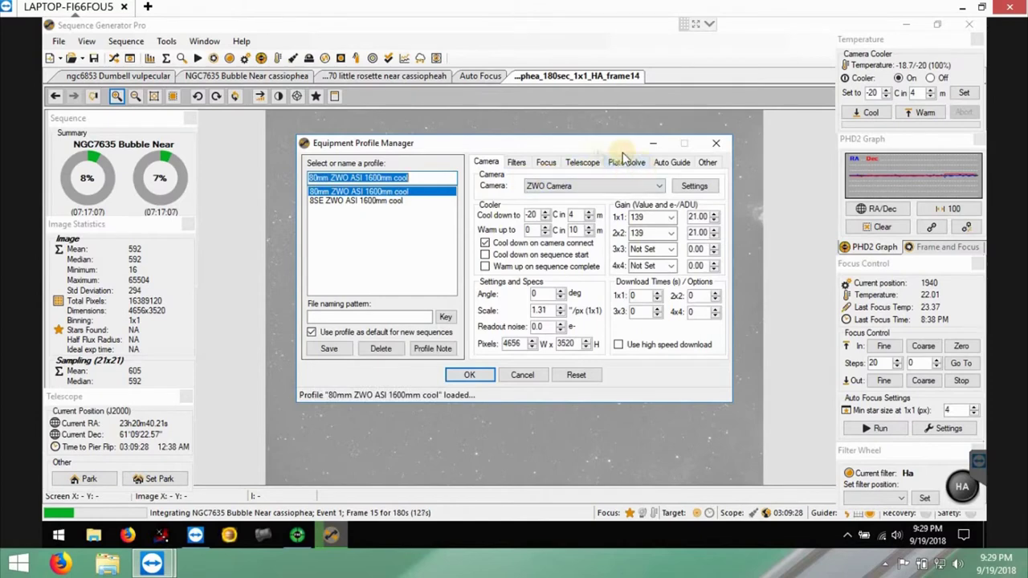
left_click(545, 164)
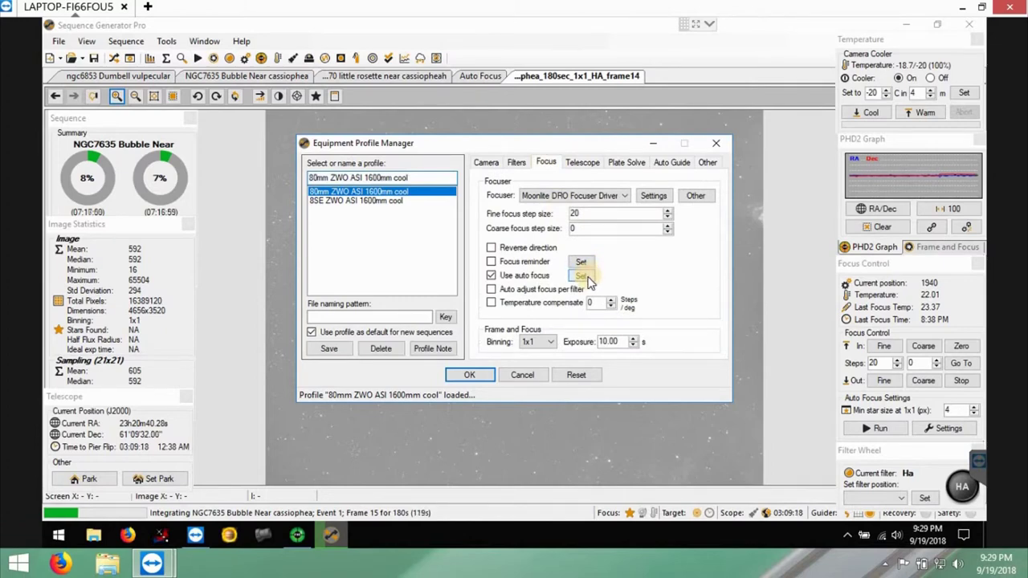
left_click(584, 277)
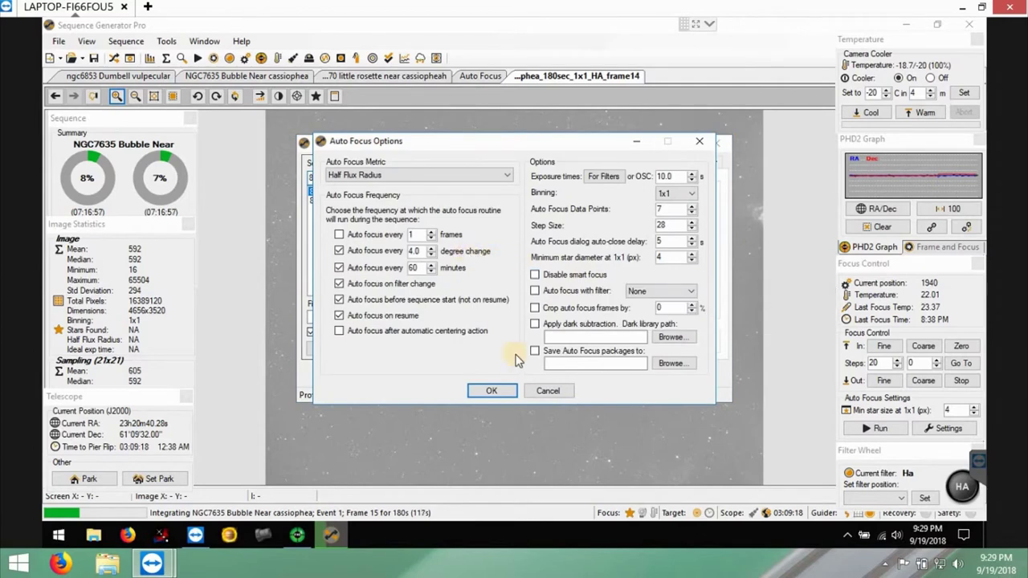
left_click(546, 391)
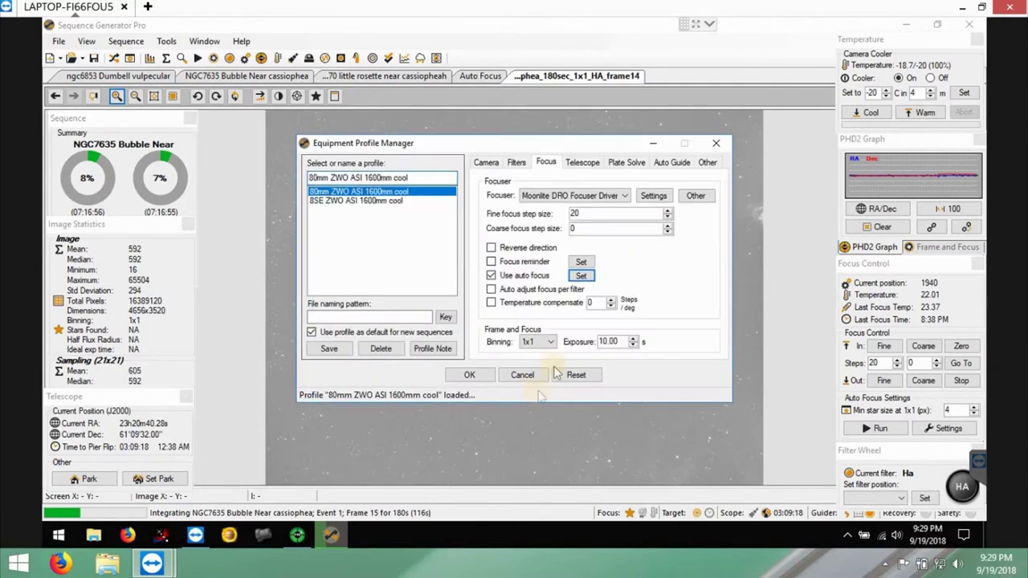
Check the focuser's extra properties and Moonlite setup, then show per-filter autofocus exposures
left_click(696, 199)
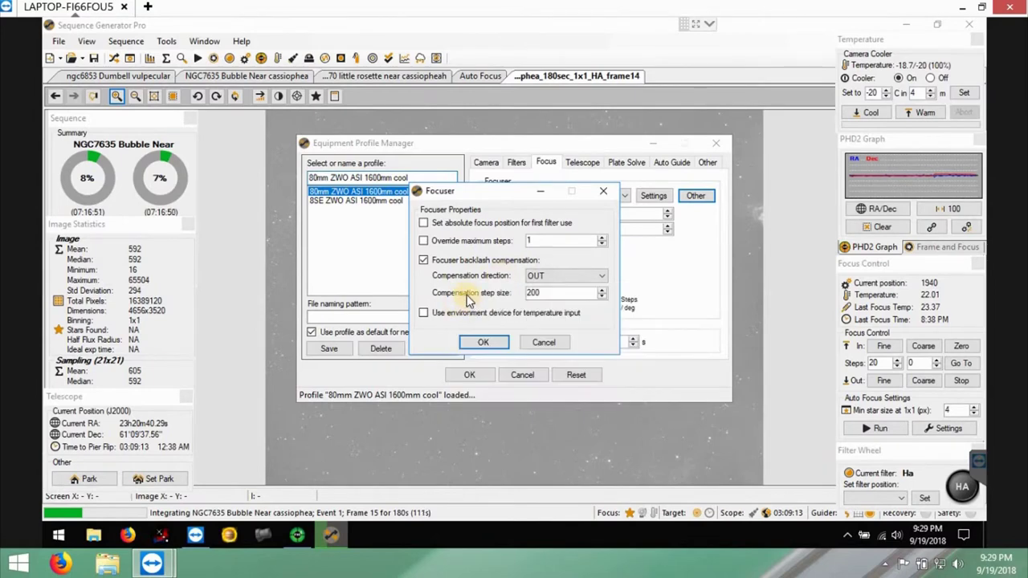
left_click(553, 344)
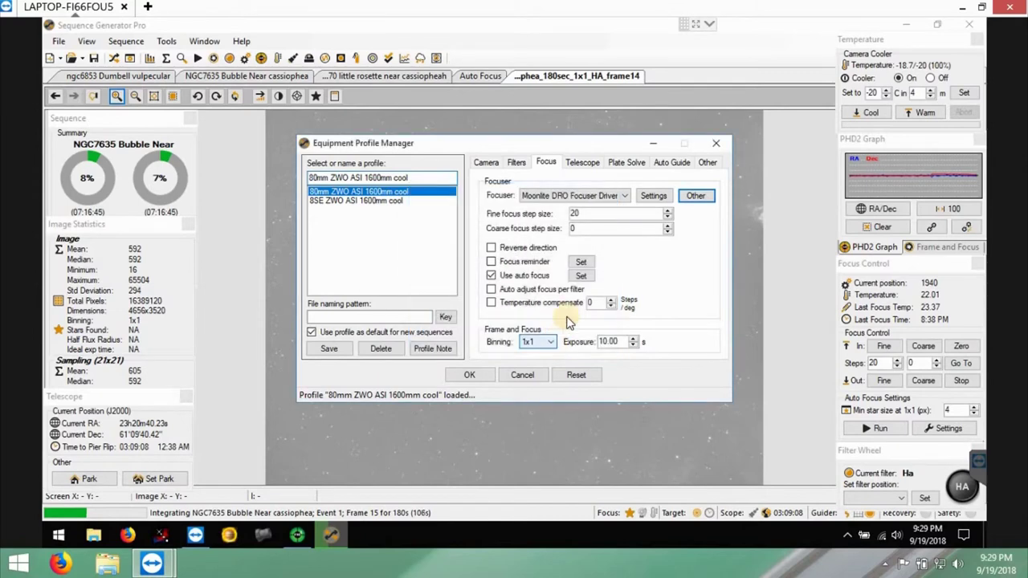
left_click(654, 196)
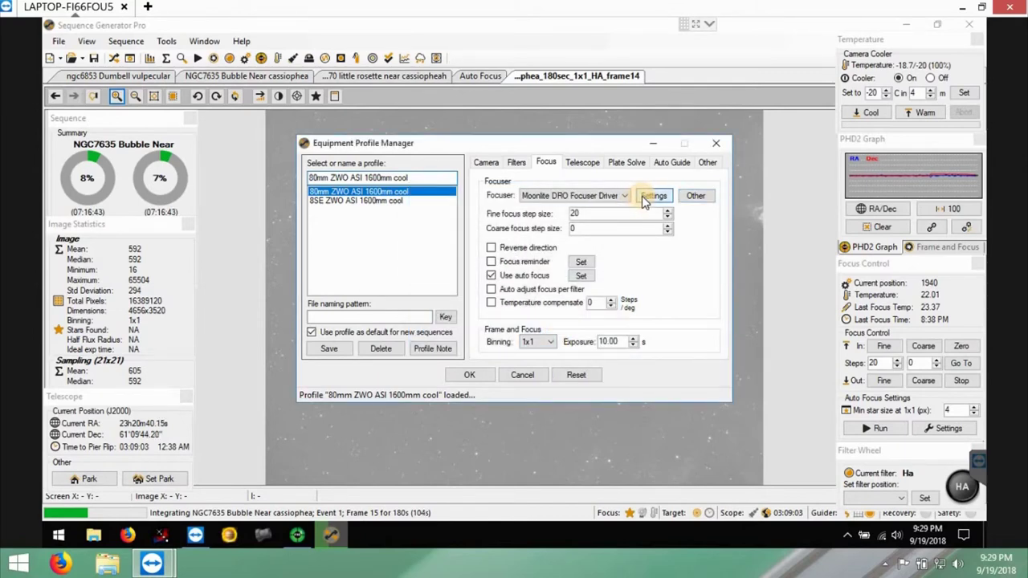
left_click(617, 143)
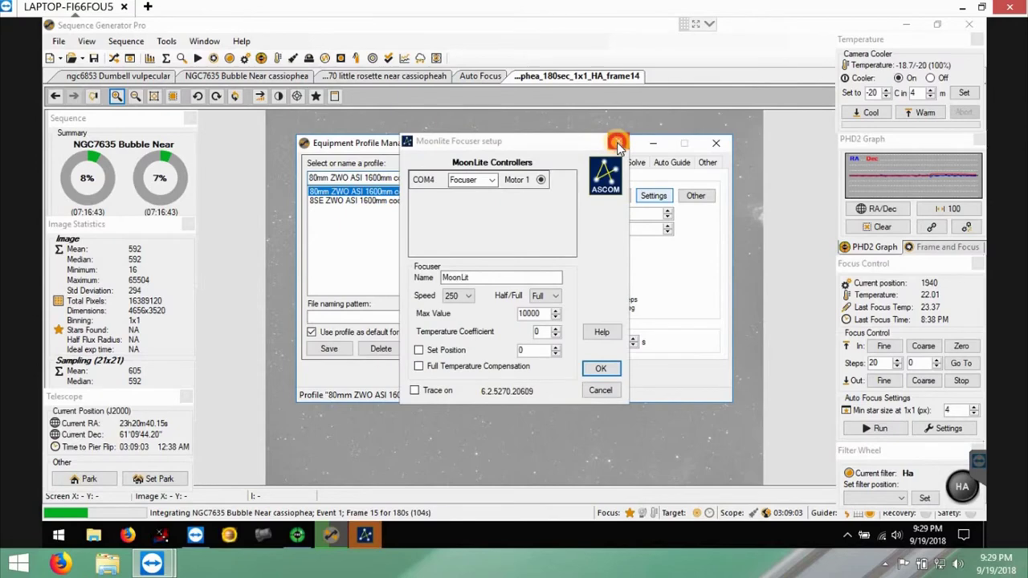
left_click(581, 269)
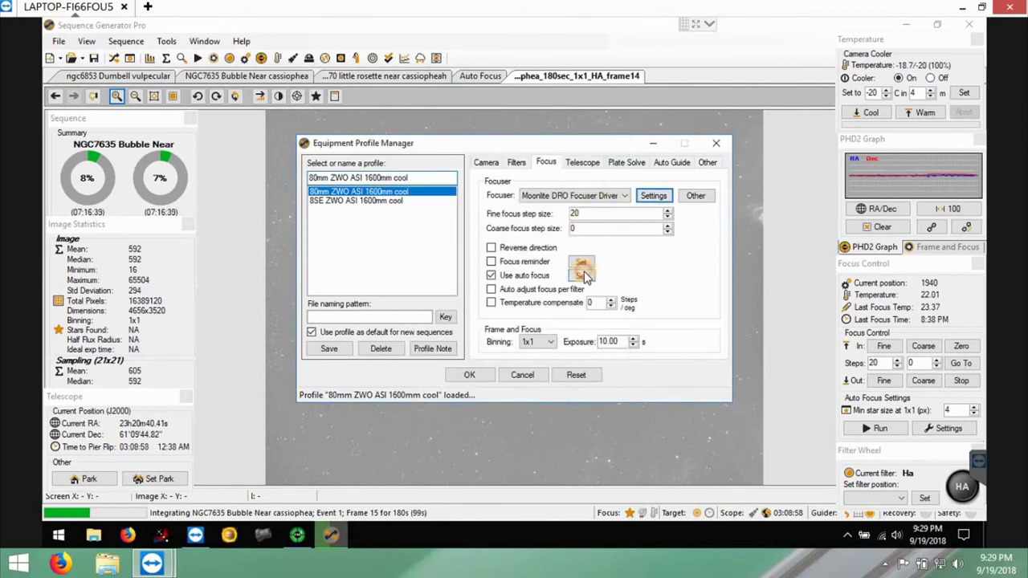
left_click(606, 177)
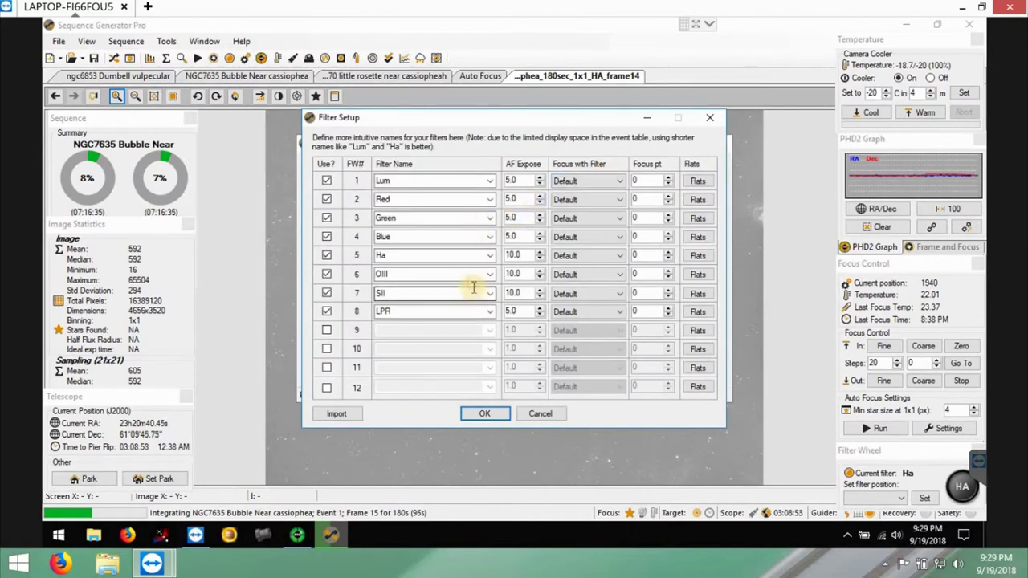
Review the Ha filter's autofocus settings, then cancel Filter Setup and Auto Focus Options unchanged
left_click(411, 239)
left_click(475, 256)
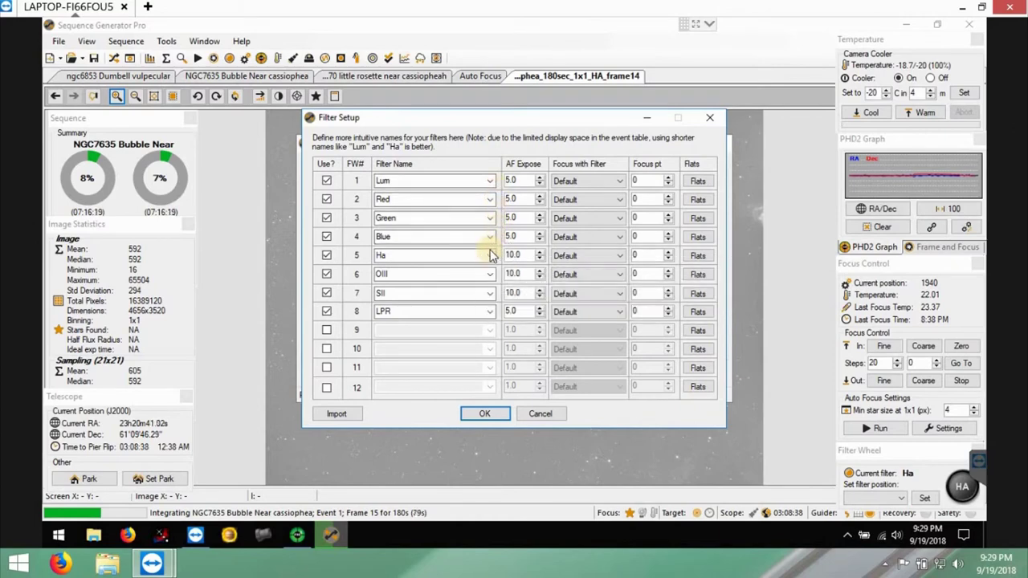
left_click(538, 414)
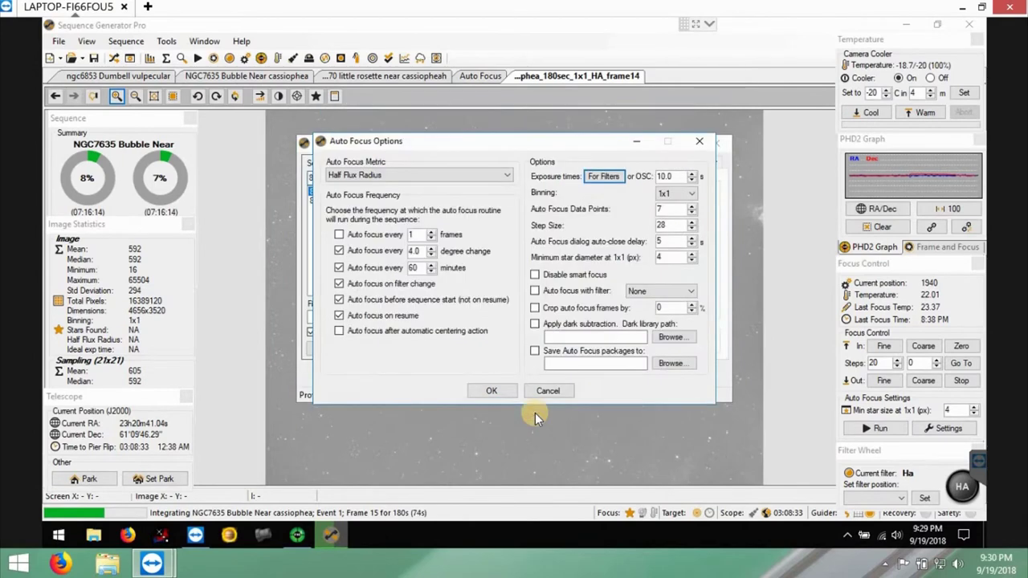
left_click(697, 143)
Close the Equipment Profile Manager and apply Auto Stretch - High to the current Ha frame
left_click(713, 143)
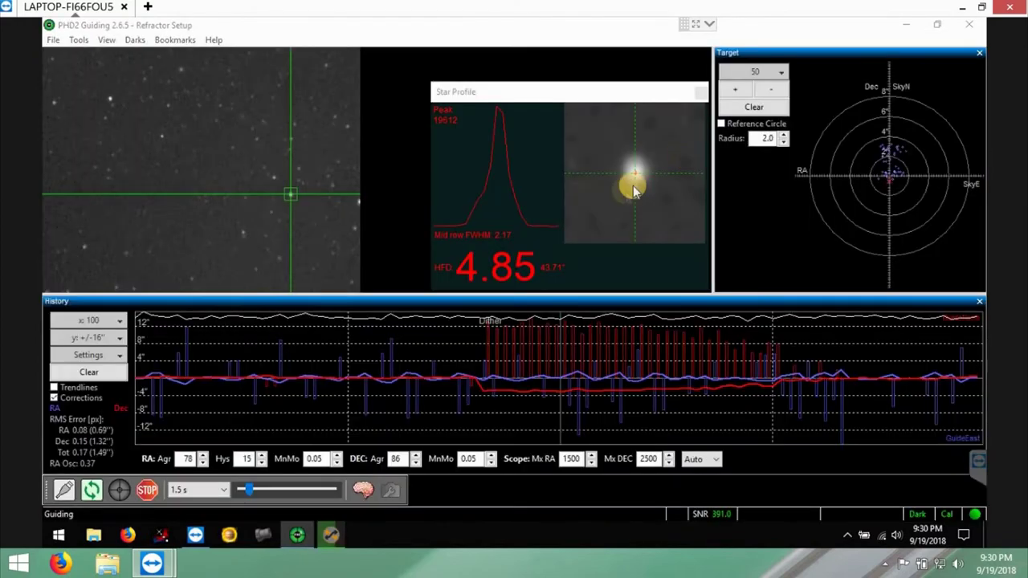
left_click(326, 537)
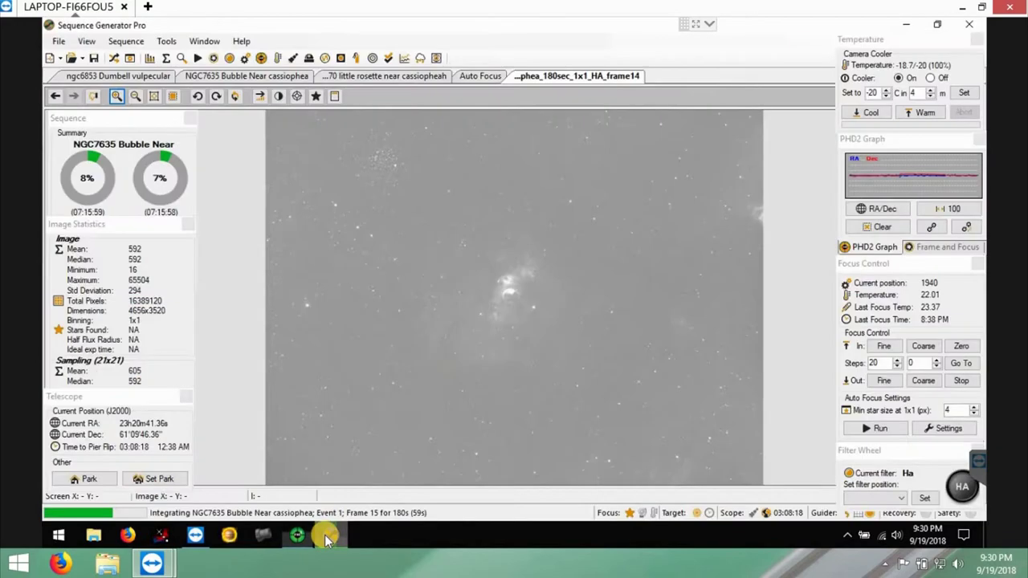
right_click(453, 328)
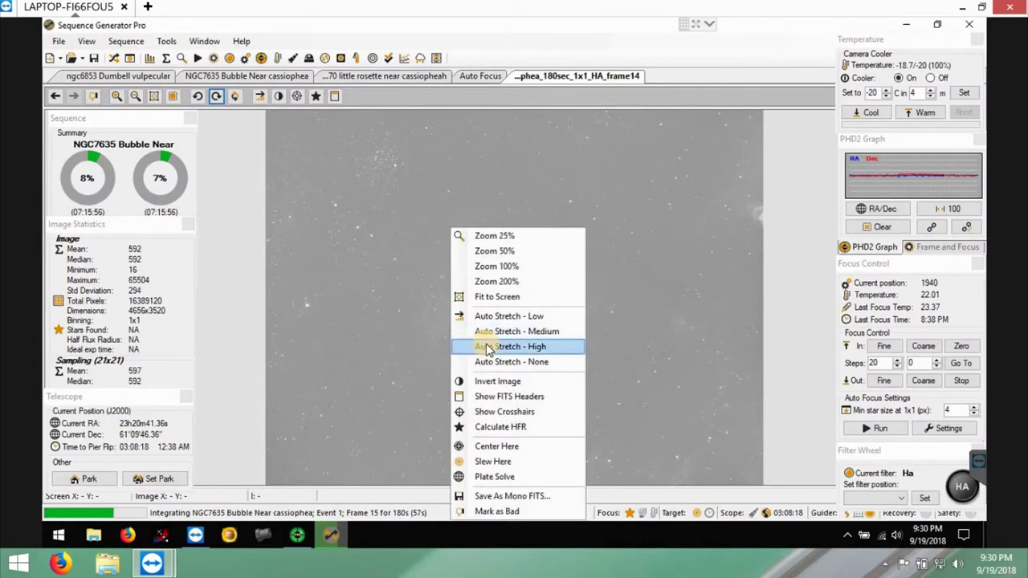
left_click(482, 347)
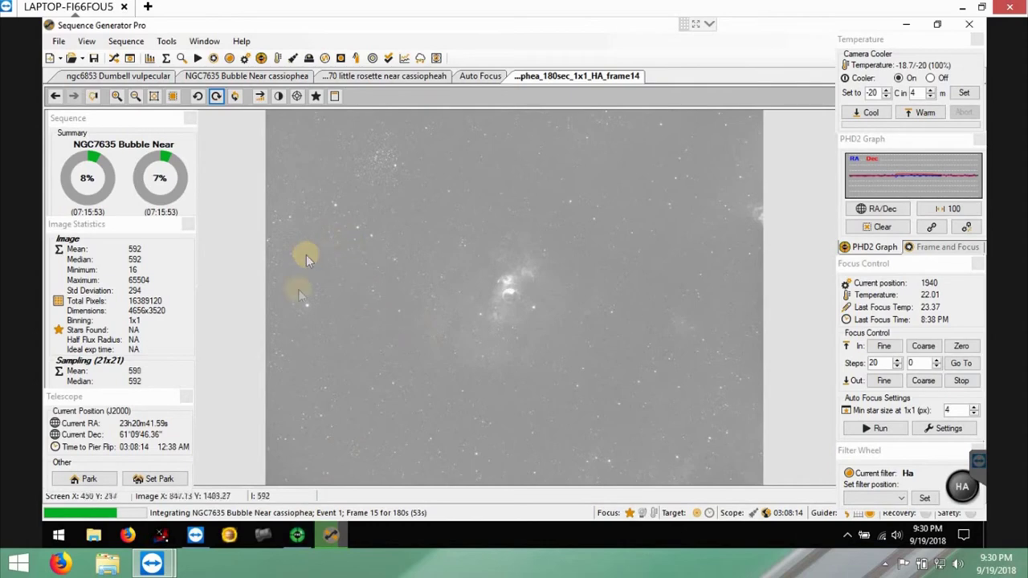
Zoom in on the Bubble Nebula, then fit the whole frame to screen
left_click(122, 100)
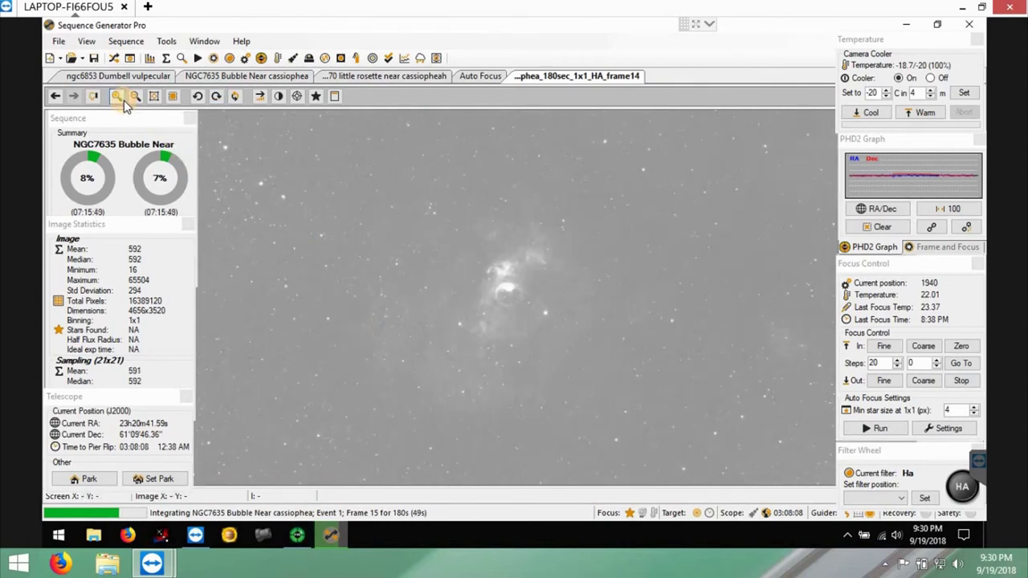
left_click(123, 101)
left_click(124, 100)
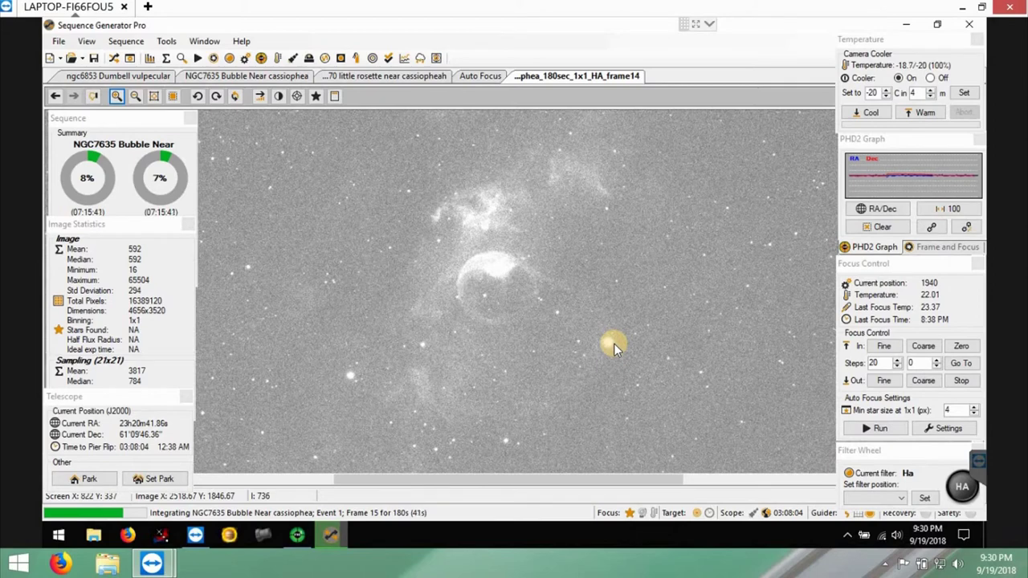
right_click(604, 290)
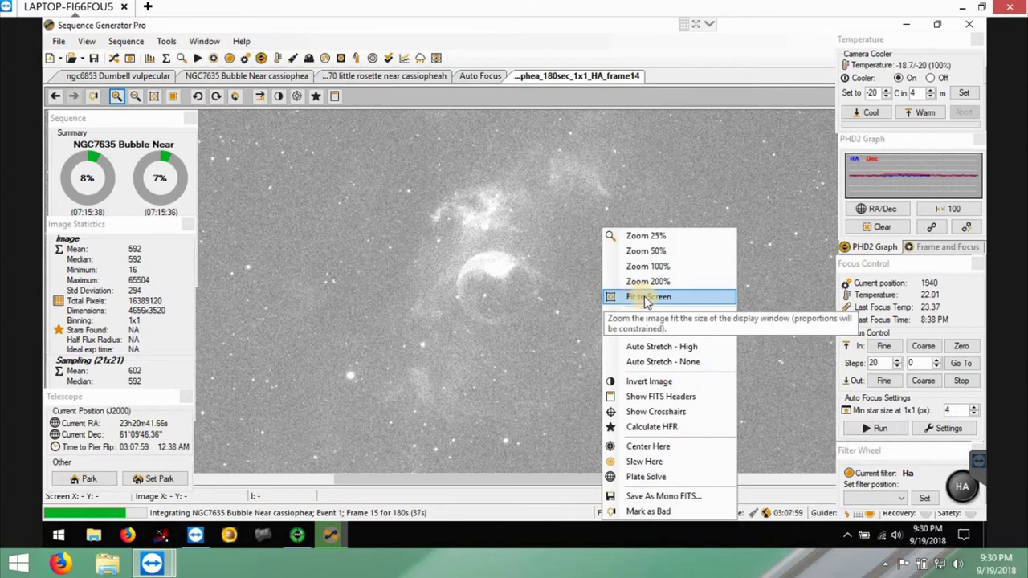
left_click(648, 298)
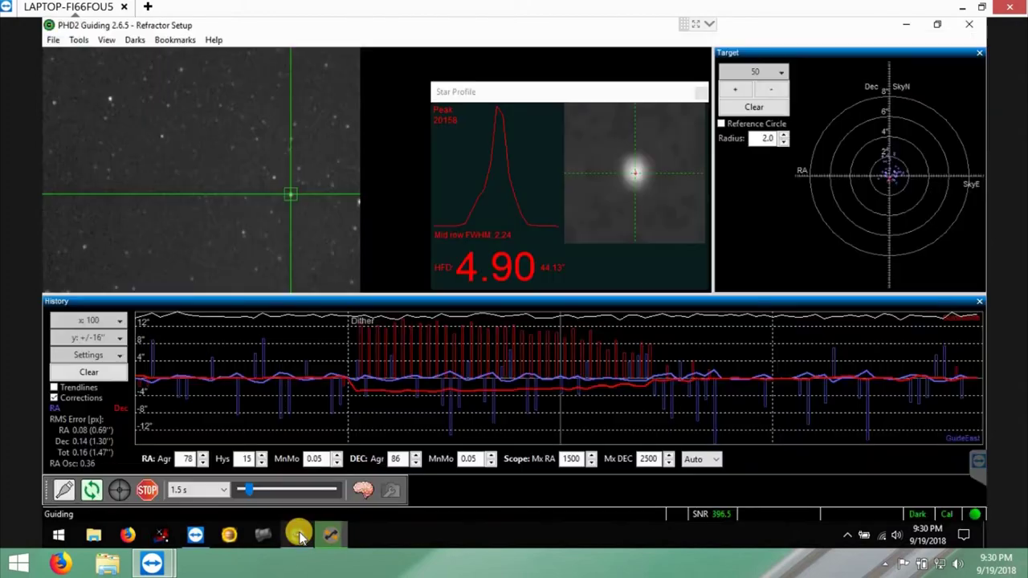
Switch to PHD2 Guiding and clear its History graph
left_click(298, 537)
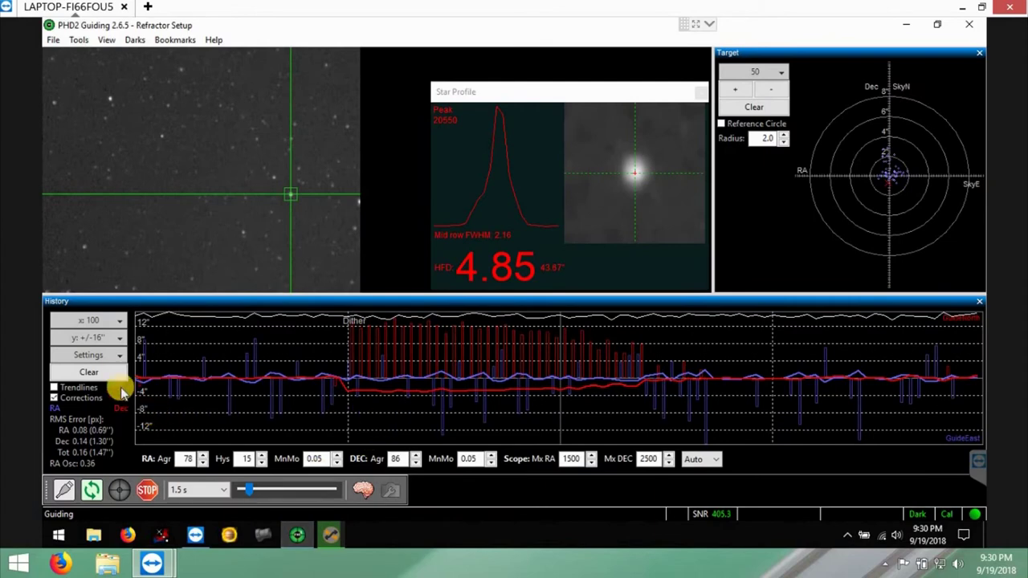
left_click(89, 373)
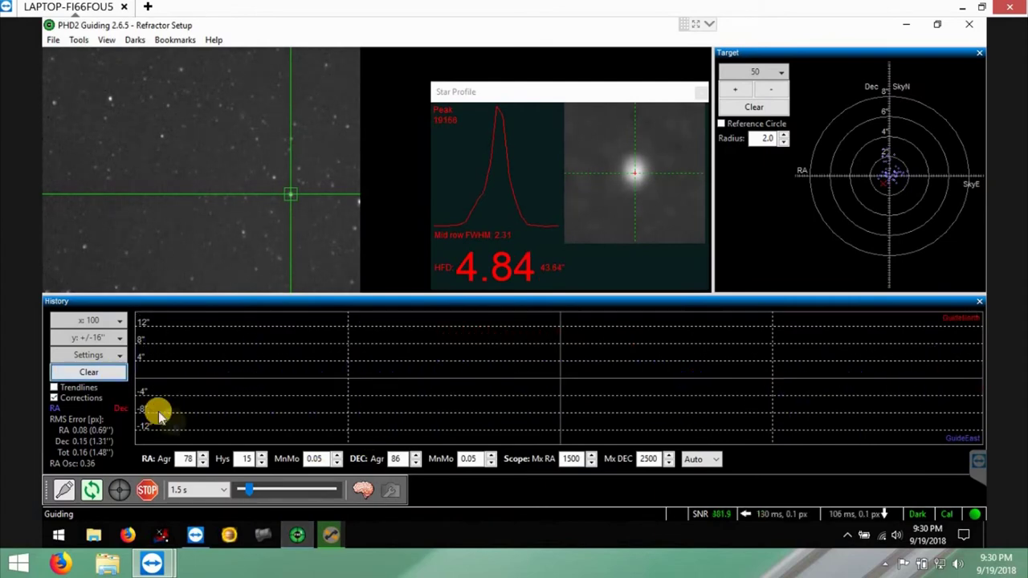